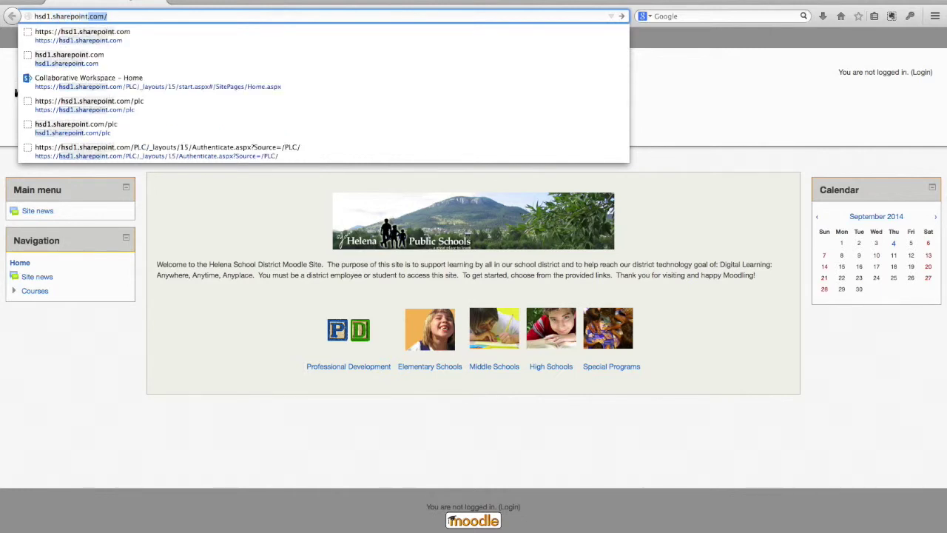
Step: Enter hsd1.sharepoint.com/ as the web address over the Moodle home page
type(".com/")
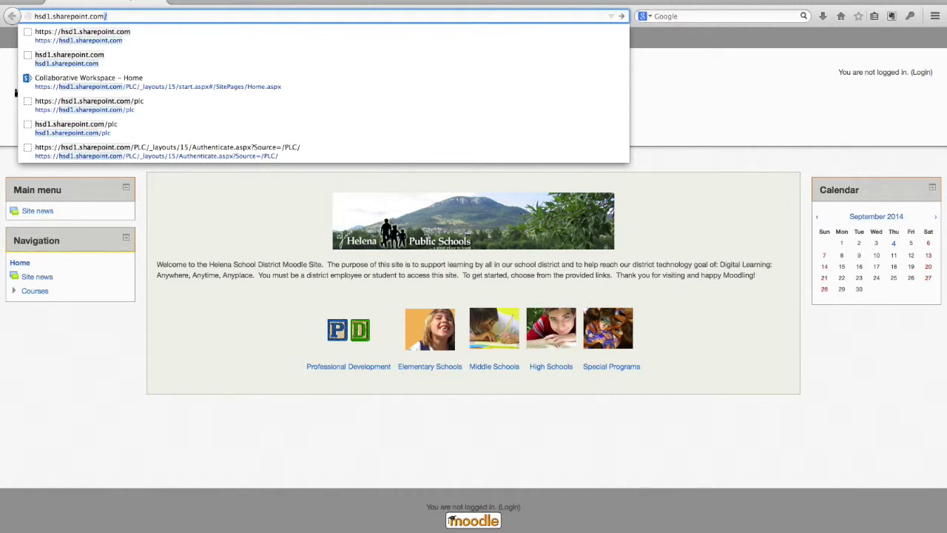
Step: Load hsd1.sharepoint.com so it redirects to the Office 365 sign-in page
key("Return")
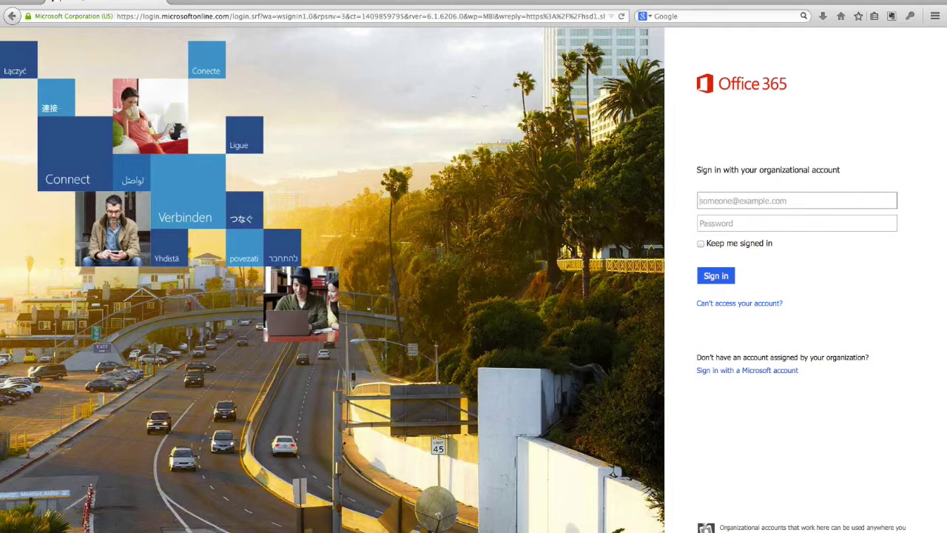
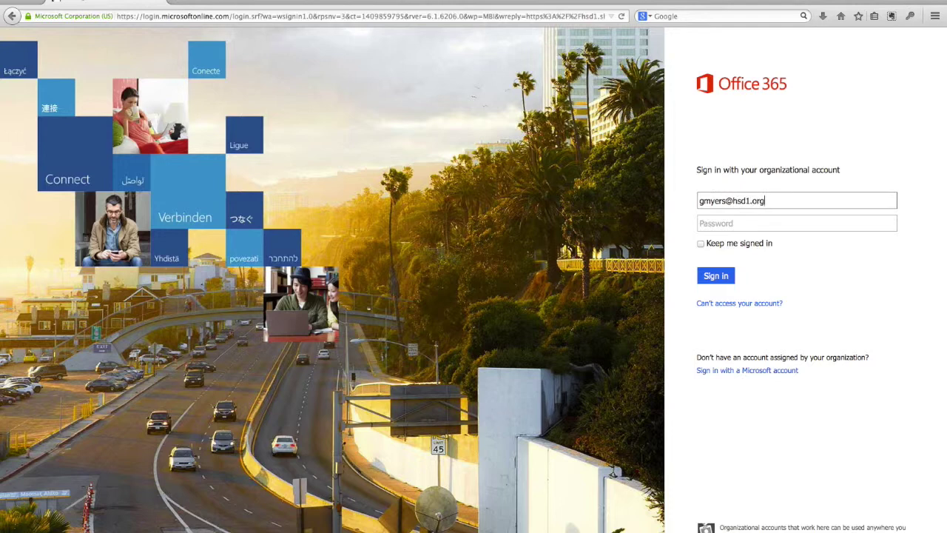
Step: Sign in with the account e-mail and the password copied from 1Password
key("Tab")
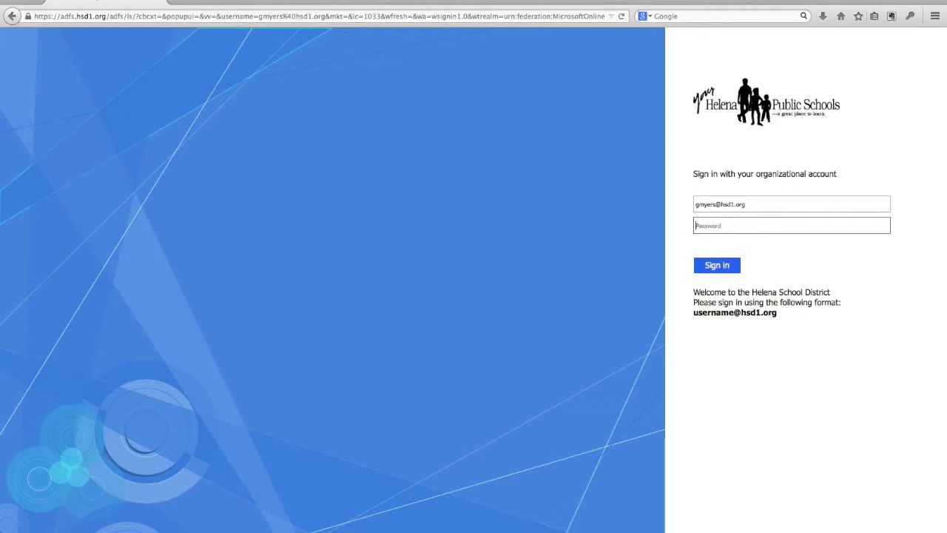
key("super+backslash")
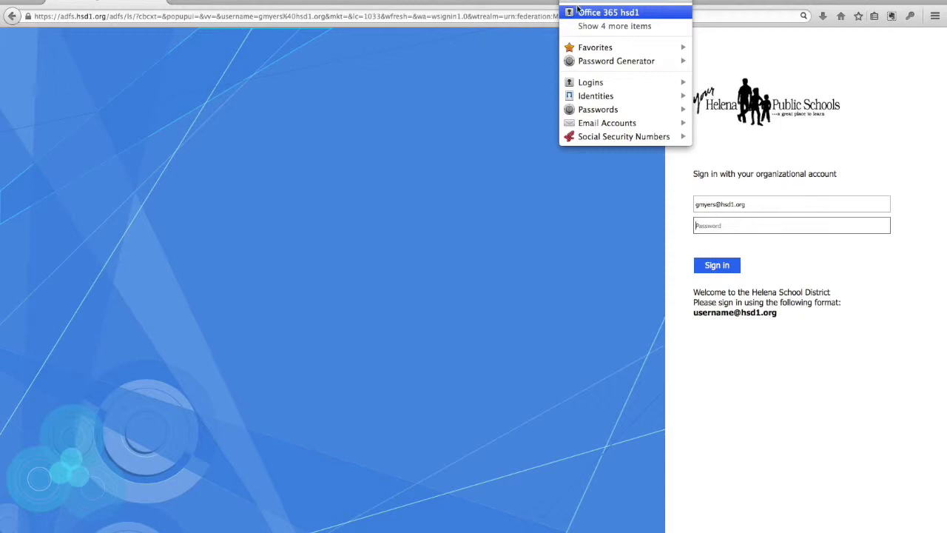
mouse_move(579, 11)
left_click(820, 72)
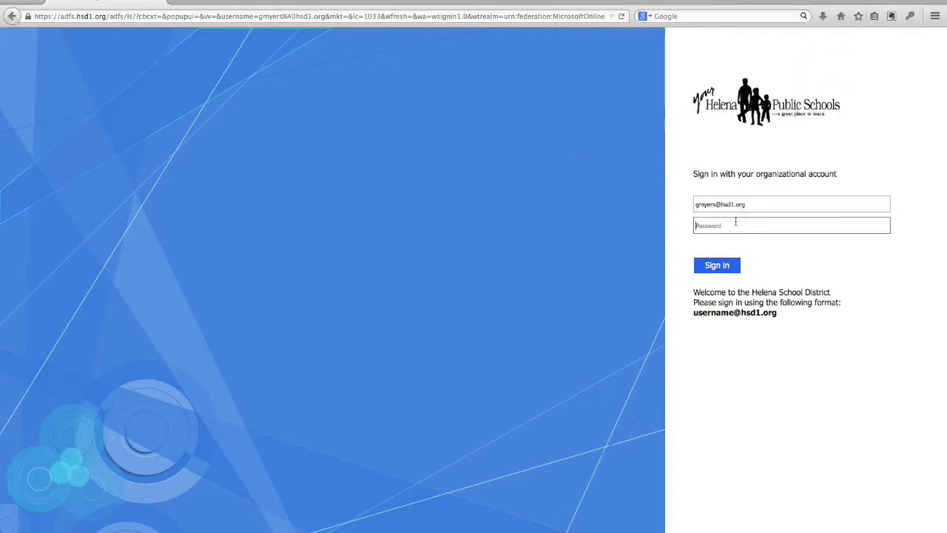
left_click(736, 222)
key("ctrl+v")
left_click(717, 266)
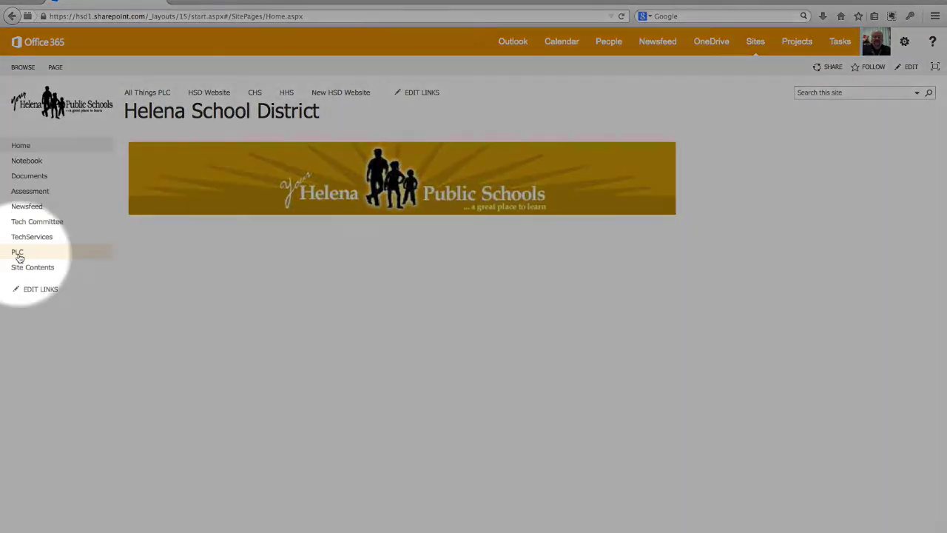
Step: Open the PLC Collaborative Workspace, then its Middle School subsite
left_click(19, 253)
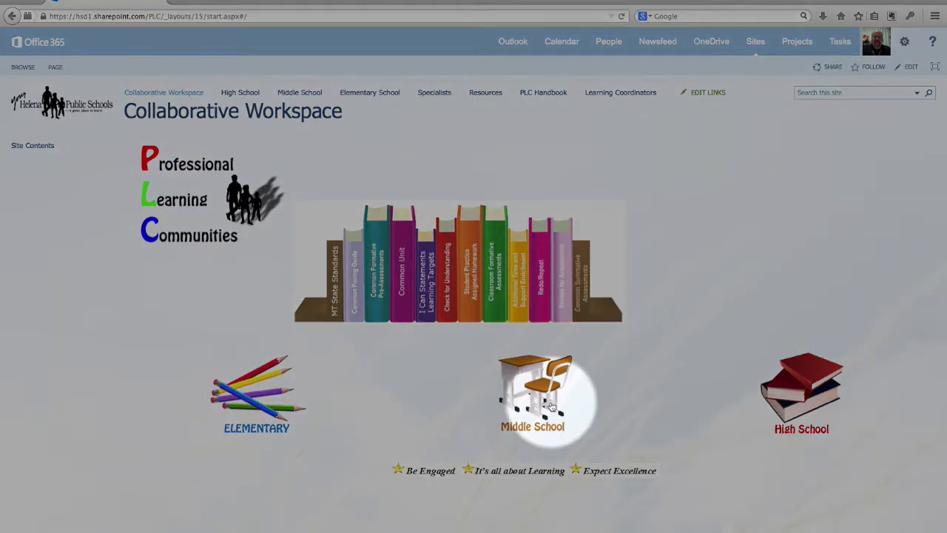
left_click(540, 398)
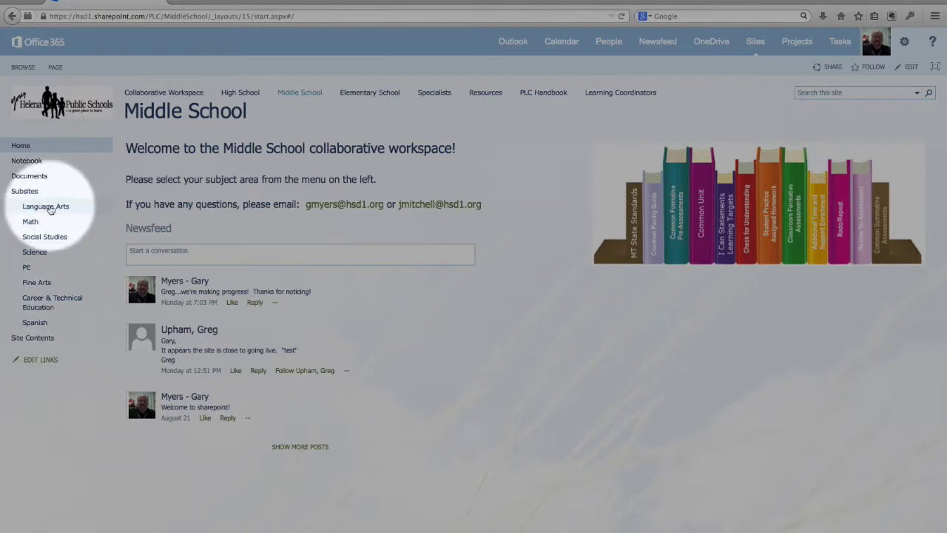
Step: Open the Language Arts subsite from the left navigation's Subsites list
left_click(50, 208)
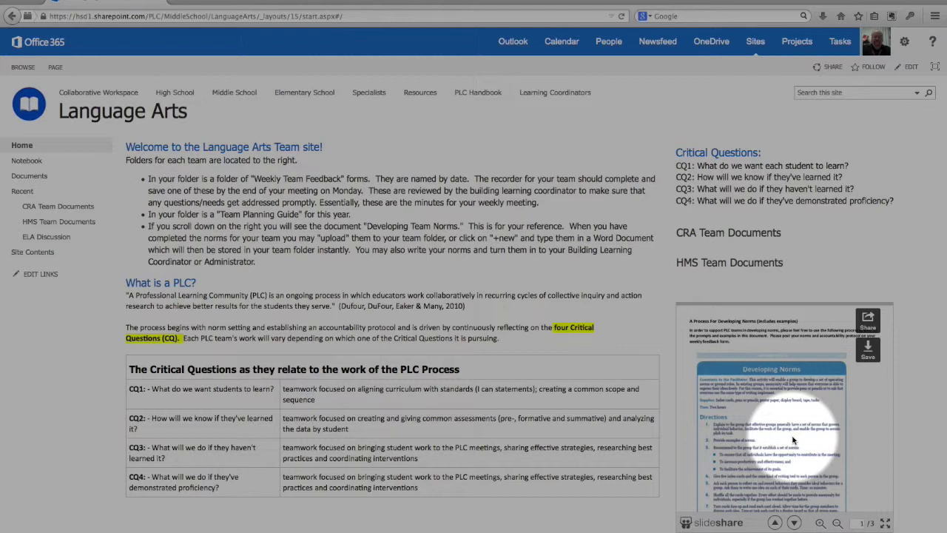
Step: Browse CRA Team Documents > 6th Grade ELA > Weekly Team Feedback and open the 2014 09 08 form
left_click(731, 236)
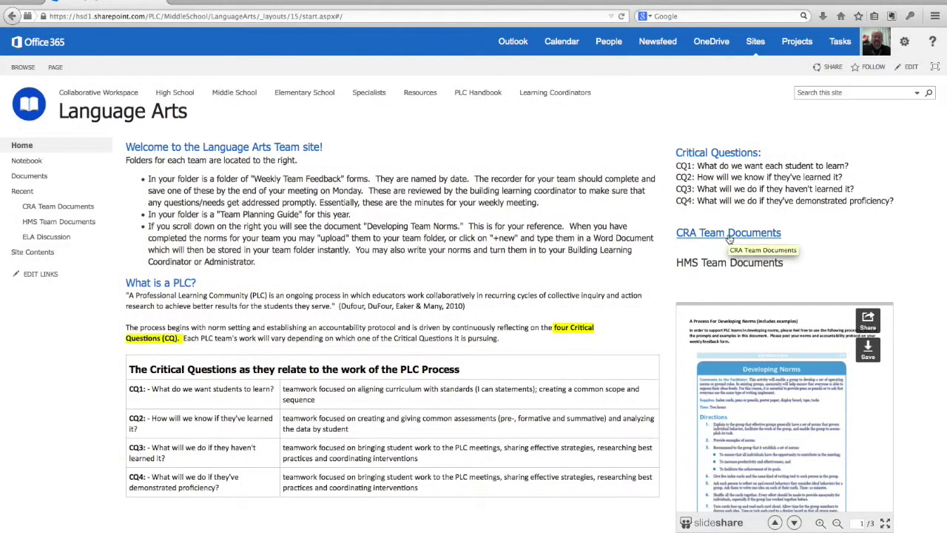
left_click(729, 234)
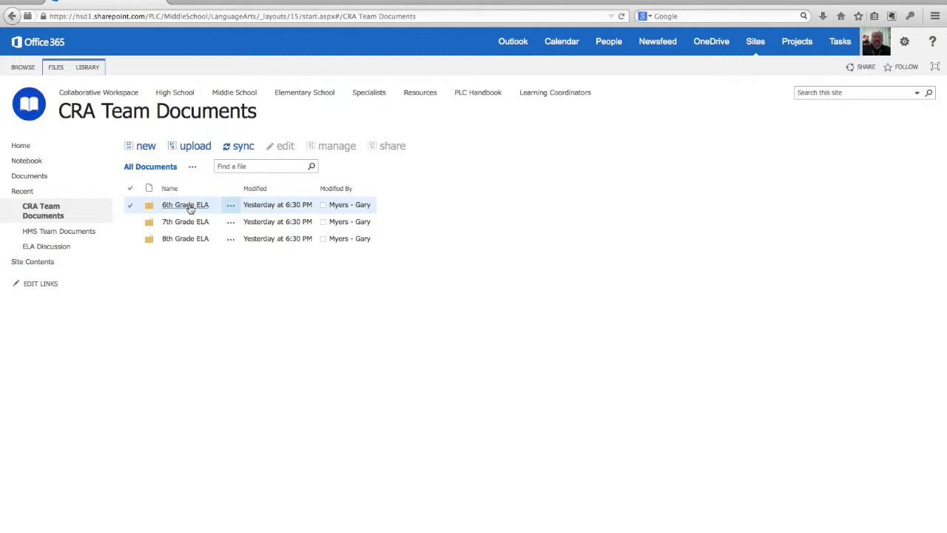
left_click(191, 207)
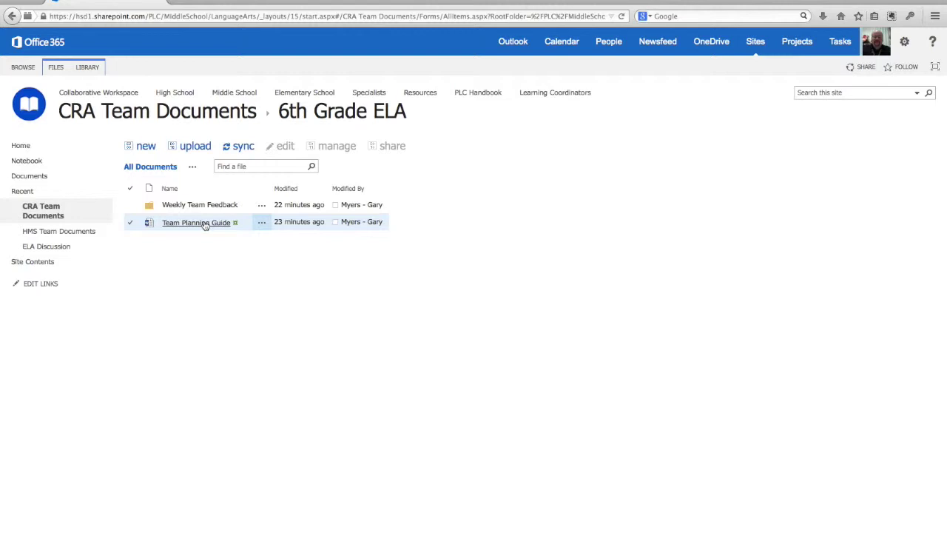
left_click(198, 207)
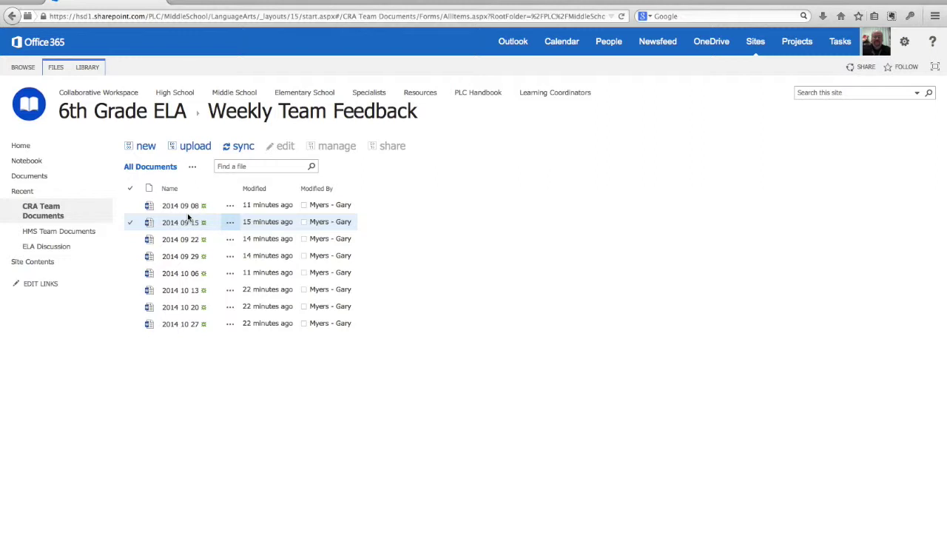
left_click(188, 211)
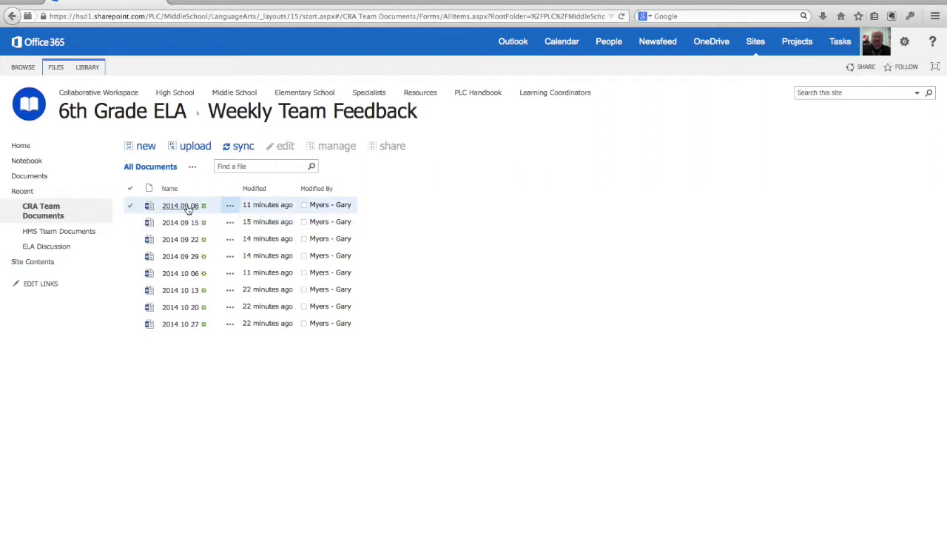
left_click(185, 206)
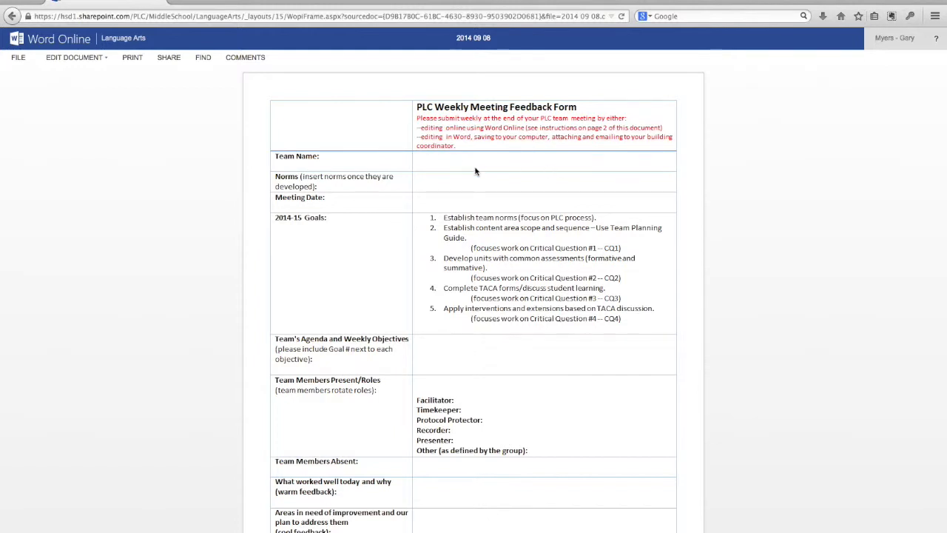
Step: Select and clear the second 2014-15 goal, then show the EDIT DOCUMENT choices
left_click_drag(472, 247, 441, 239)
left_click(445, 170)
left_click(103, 61)
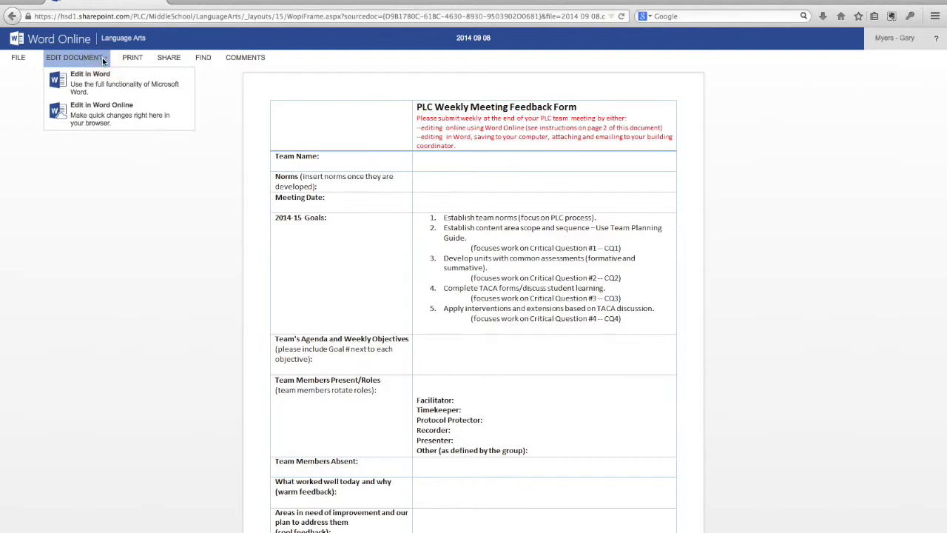
Step: Choose Edit in Word Online and enter '6th ELA CRA' in the Team Name cell
left_click(104, 117)
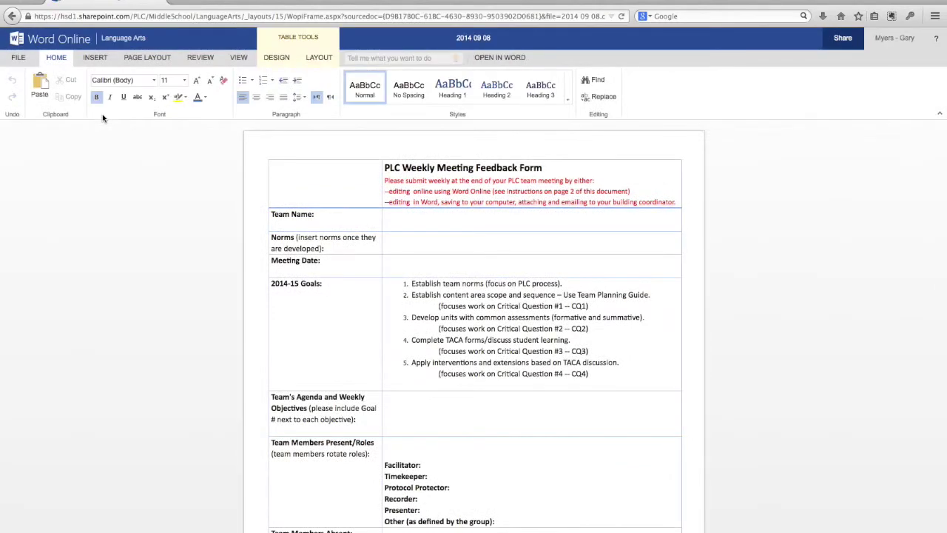
left_click(407, 213)
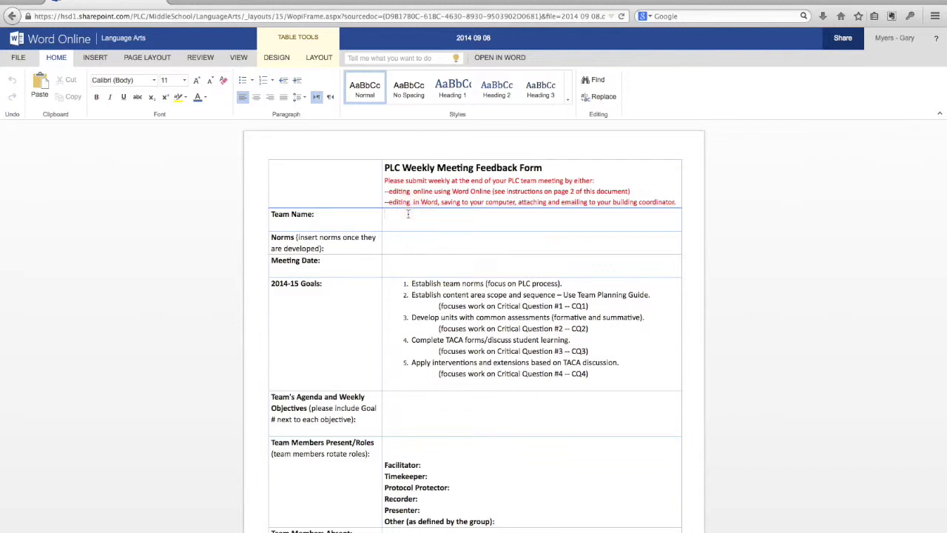
type("6th ELA CRA")
scroll(491, 419, "down", 6)
scroll(490, 419, "down", 5)
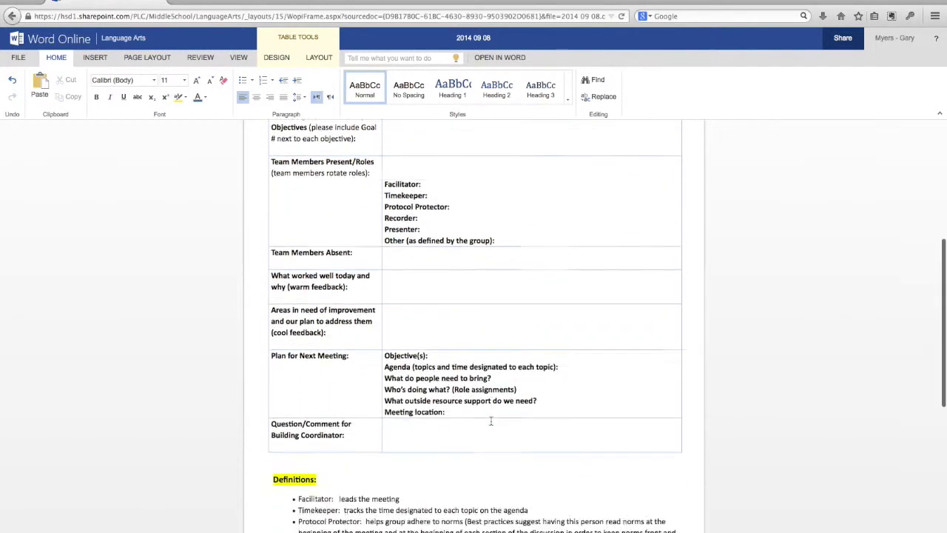
scroll(491, 420, "up", 9)
scroll(490, 420, "up", 2)
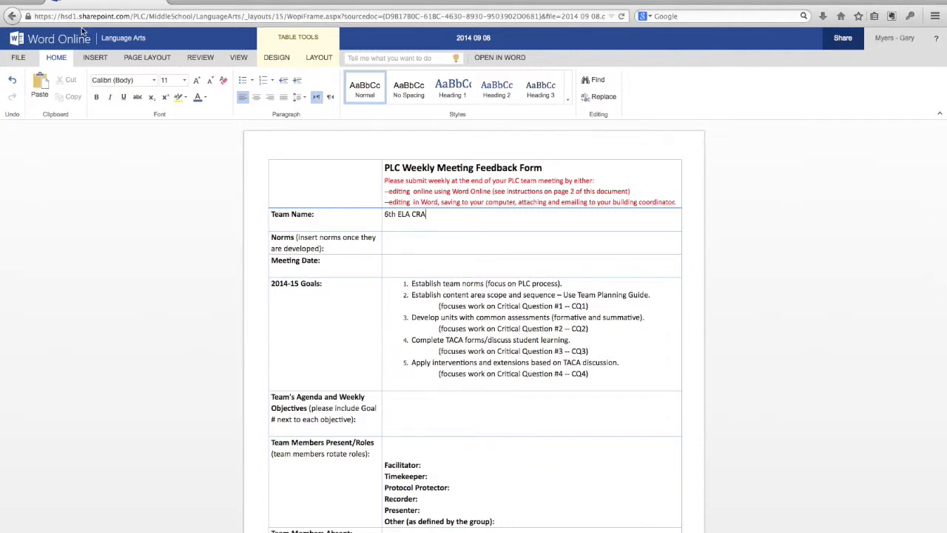
Step: Return to the Weekly Team Feedback library and reopen the 2014 09 08 form to check it
left_click(123, 39)
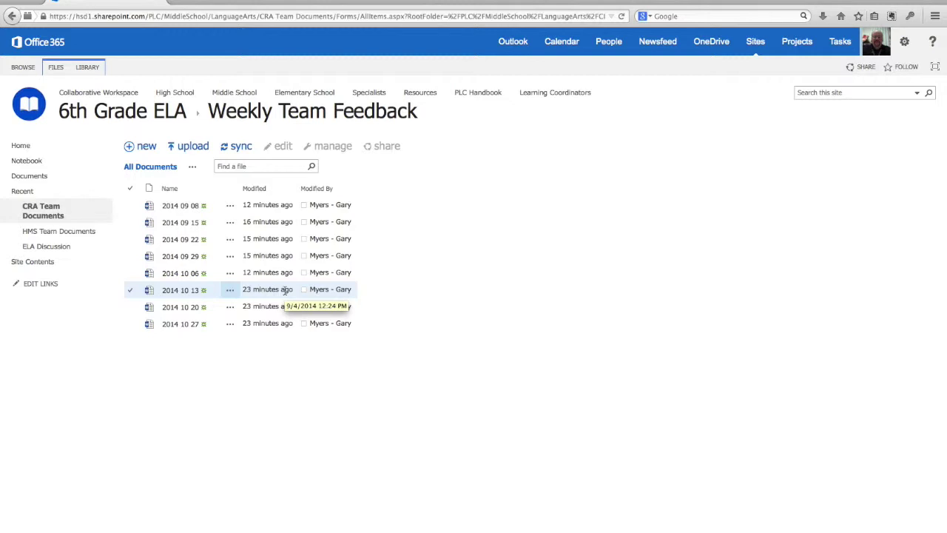
left_click(188, 207)
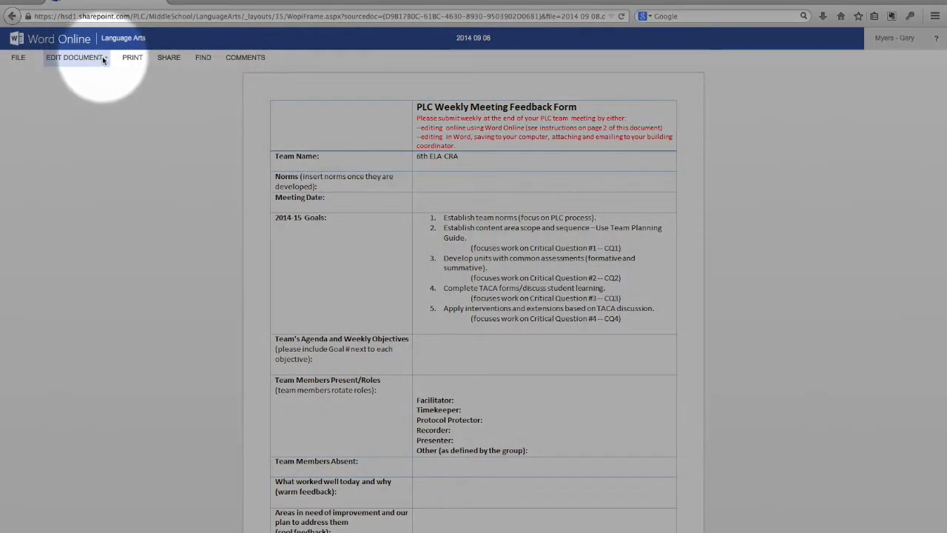
Step: Open and dismiss the EDIT DOCUMENT choices, then go back to the Weekly Team Feedback library
left_click(103, 59)
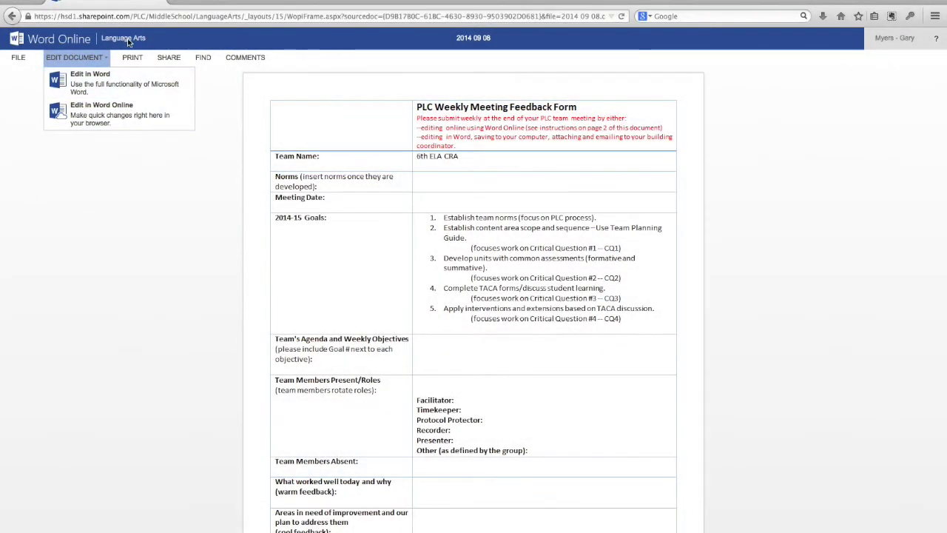
left_click(126, 42)
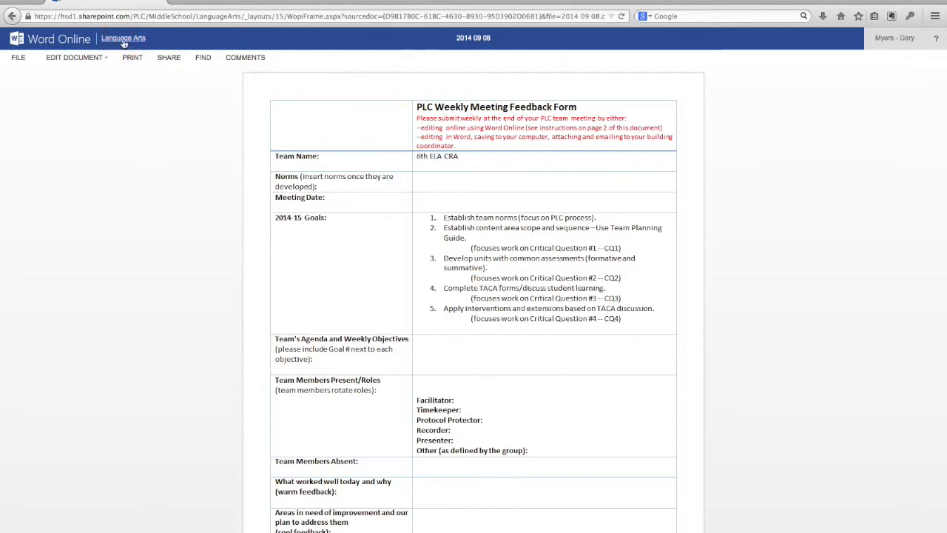
left_click(124, 43)
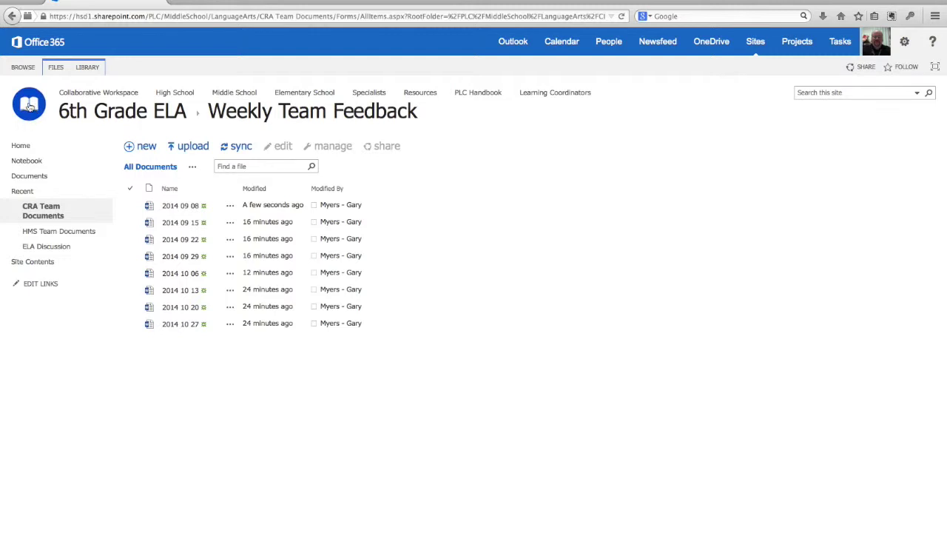
Step: Return to the Language Arts site home page and sign out of Office 365 from the account menu
left_click(29, 106)
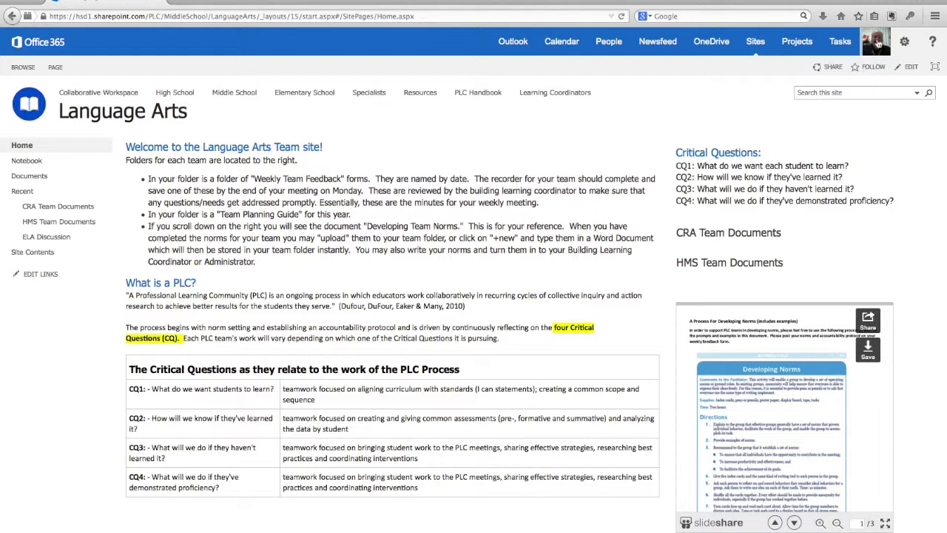
left_click(877, 44)
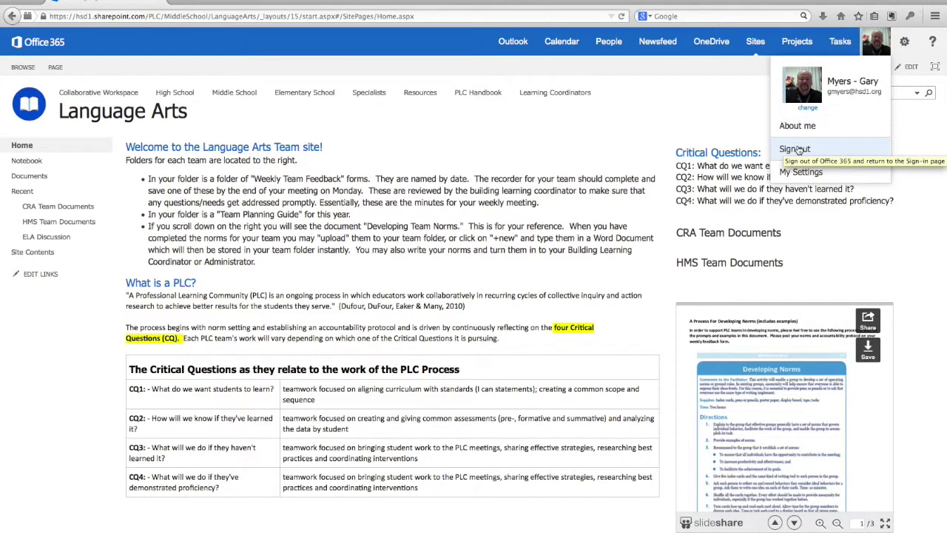
left_click(797, 149)
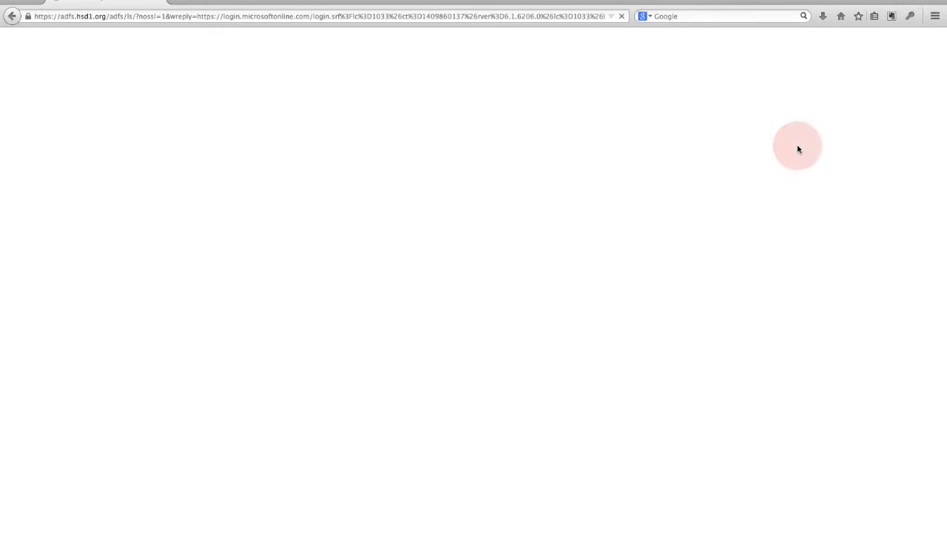